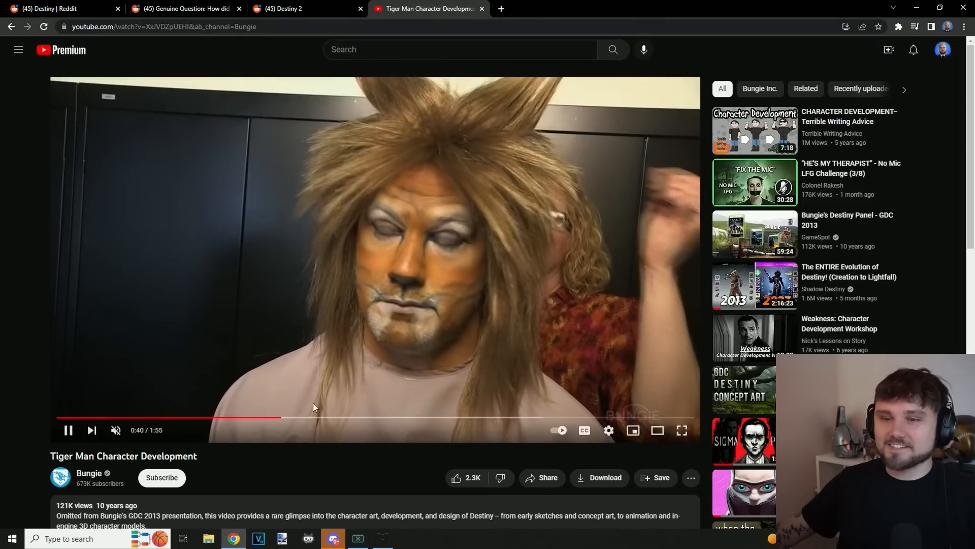
Pause the Tiger Man Character Development video to begin restarting it from 0:00.
left_click(71, 430)
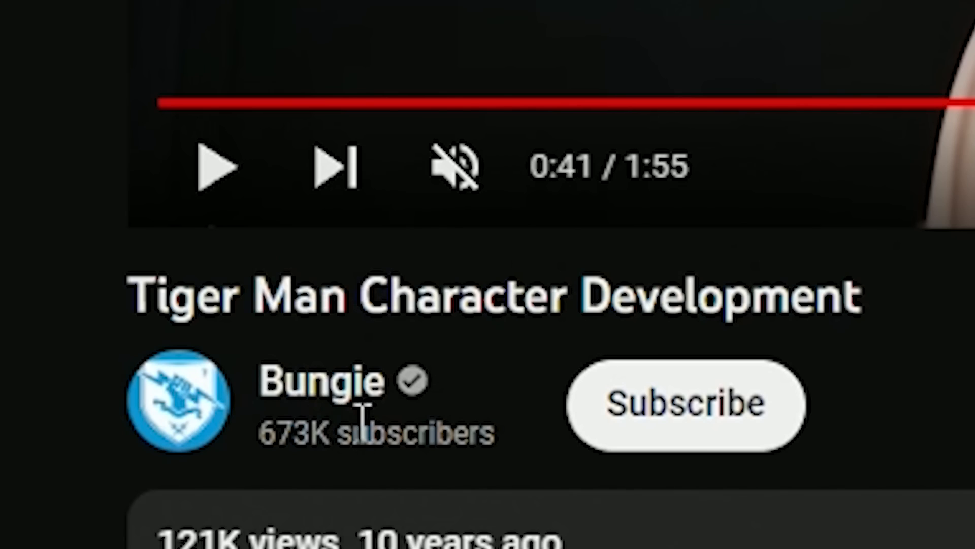